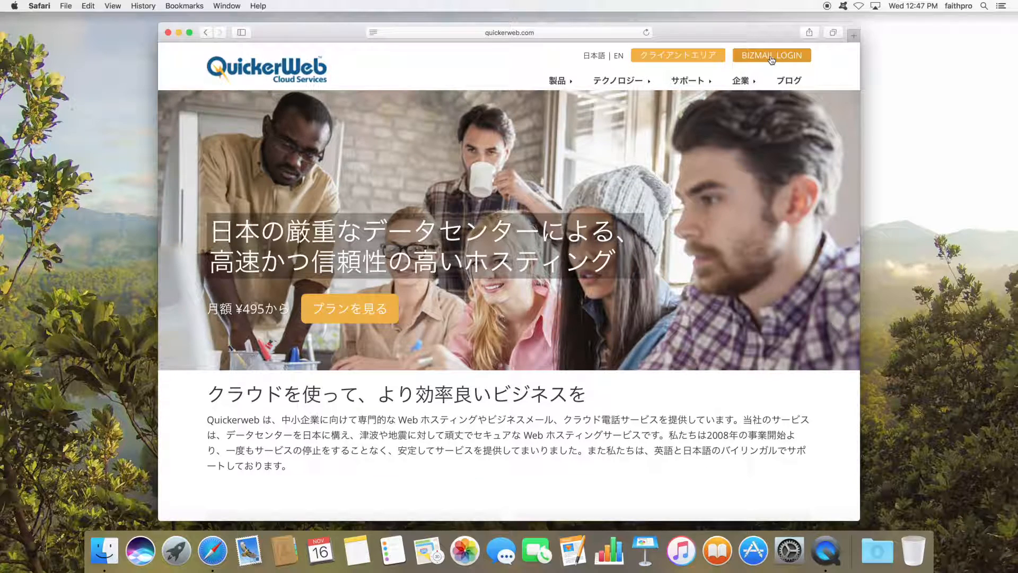
- Open the QuickerWeb BIZMAIL LOGIN page, then enter and erase a test username
{"action": "left_click", "coordinate": [771, 57]}
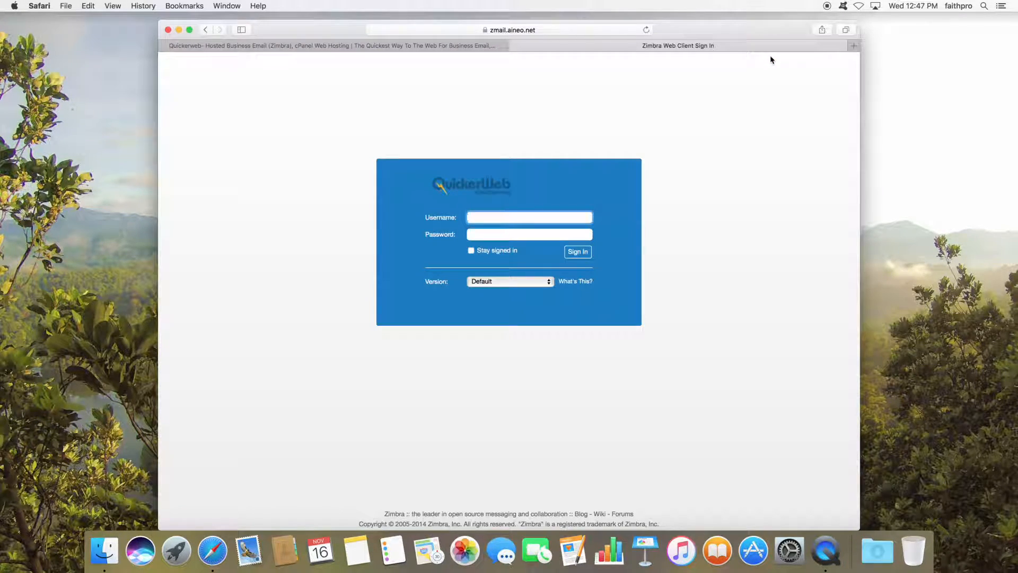
{"action": "key", "text": "BackSpace"}
{"action": "key", "text": "BackSpace"}
{"action": "key", "text": "BackSpace"}
{"action": "key", "text": "BackSpace"}
{"action": "key", "text": "BackSpace"}
{"action": "key", "text": "BackSpace"}
{"action": "key", "text": "BackSpace"}
{"action": "key", "text": "BackSpace"}
{"action": "key", "text": "BackSpace"}
{"action": "key", "text": "BackSpace"}
{"action": "key", "text": "BackSpace"}
{"action": "key", "text": "BackSpace"}
{"action": "key", "text": "BackSpace"}
{"action": "key", "text": "BackSpace"}
{"action": "key", "text": "BackSpace"}
{"action": "key", "text": "BackSpace"}
- Search Google for 'download zimbra desktop' in a new Safari tab
{"action": "left_click", "coordinate": [852, 47]}
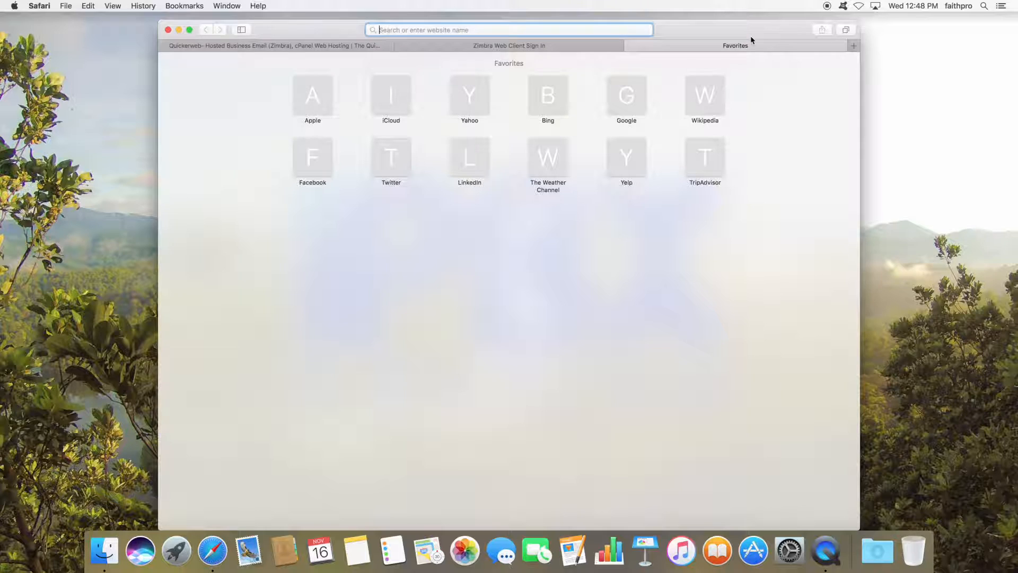
{"action": "type", "text": "down"}
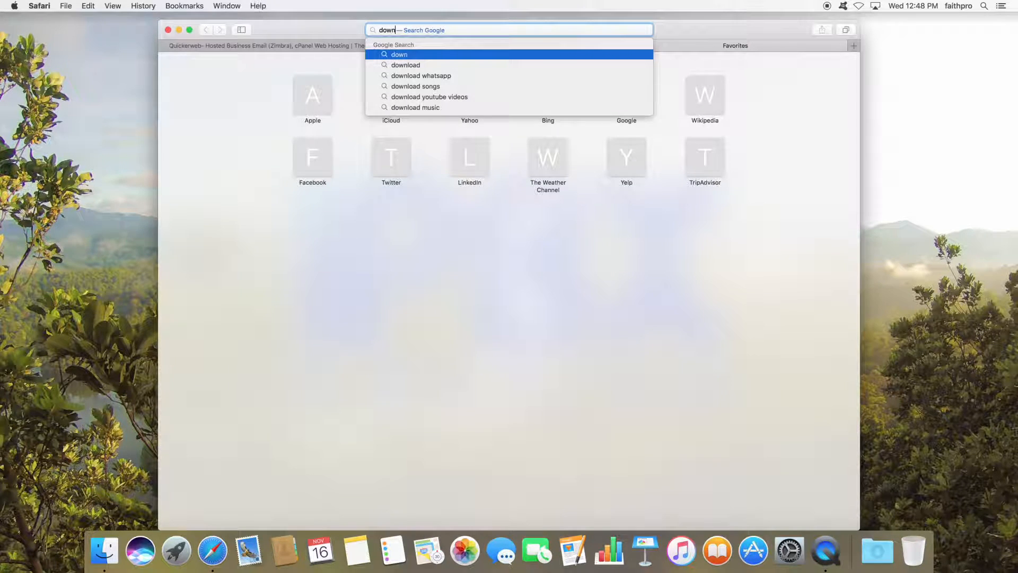
{"action": "type", "text": "load zimbra"}
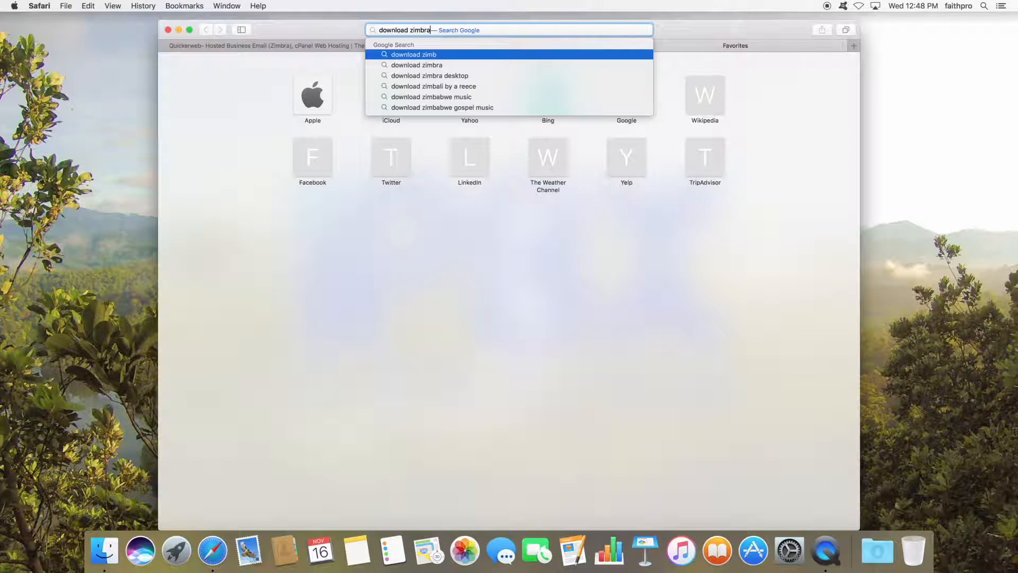
{"action": "type", "text": " de"}
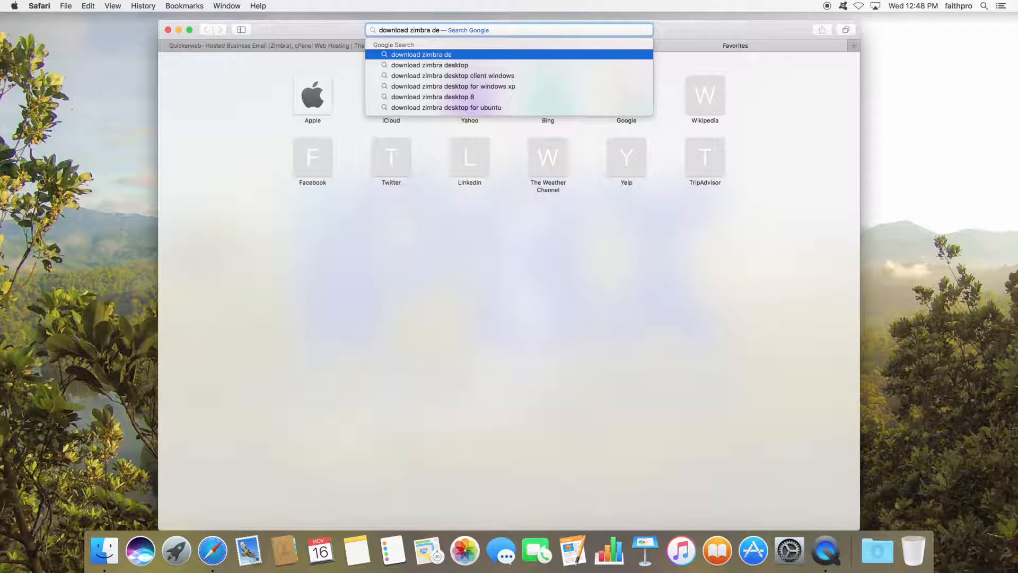
{"action": "key", "text": "Down"}
{"action": "key", "text": "Return"}
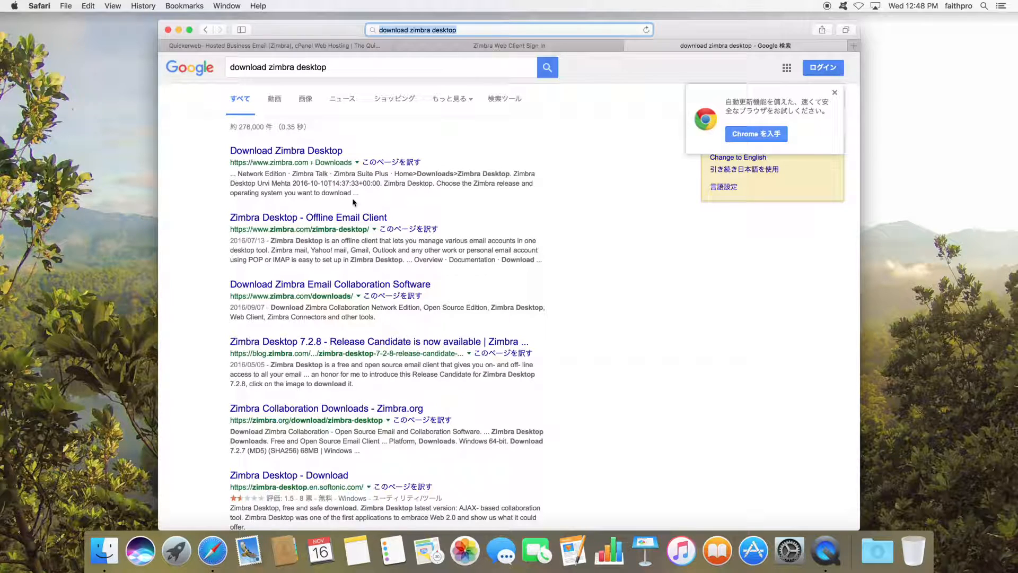
- Open the 'Zimbra Desktop - Offline Email Client' result and go to its Download section with the 7.2.8 GA installers
{"action": "left_click", "coordinate": [324, 220]}
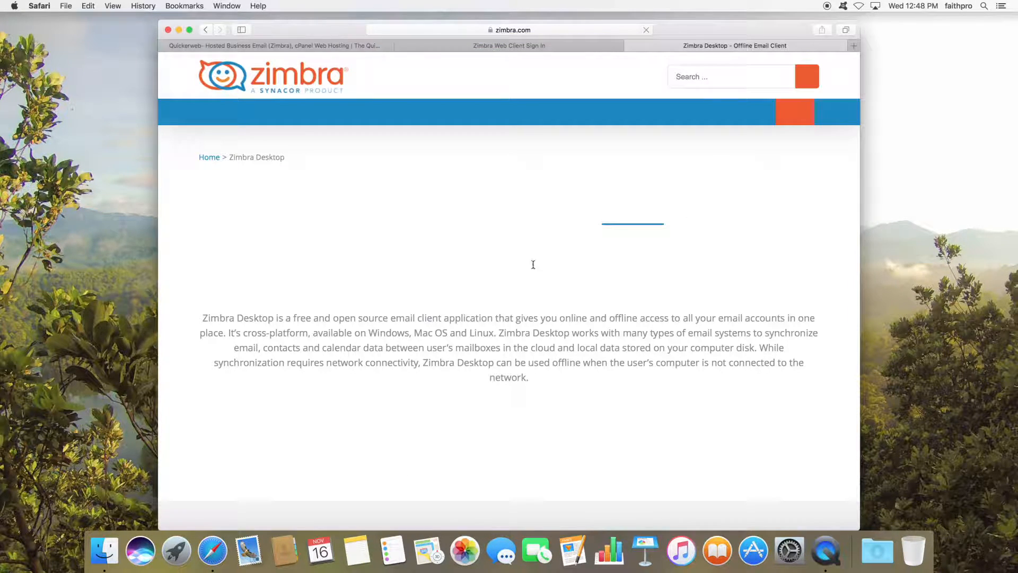
{"action": "scroll", "coordinate": [516, 251], "scroll_direction": "down", "scroll_amount": 5}
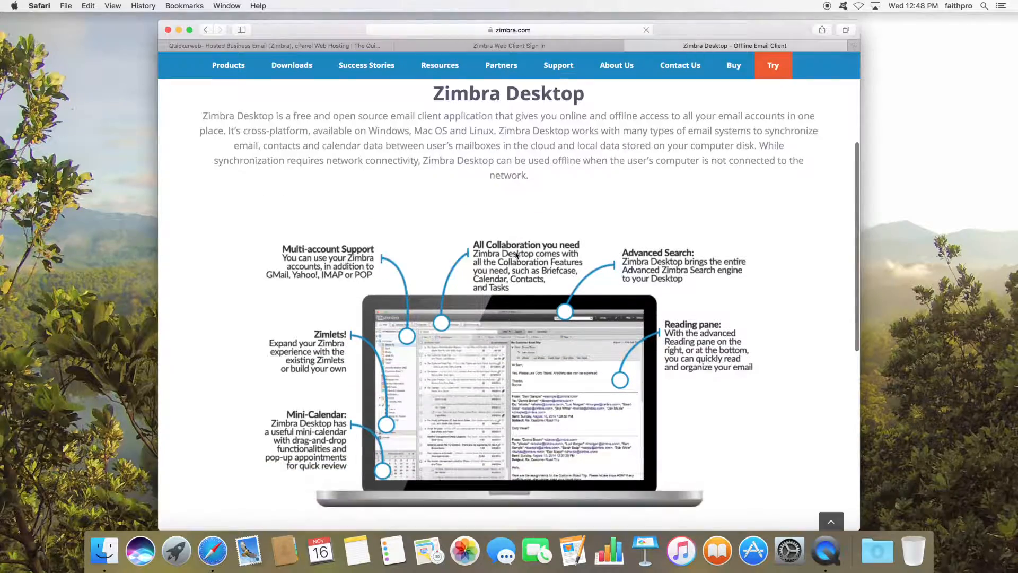
{"action": "scroll", "coordinate": [516, 255], "scroll_direction": "down", "scroll_amount": 3}
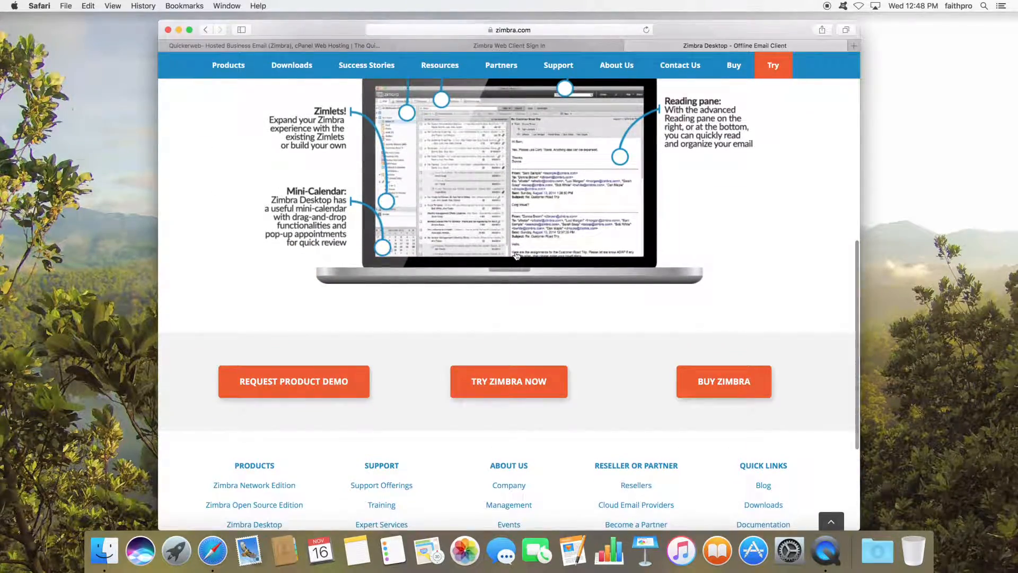
{"action": "scroll", "coordinate": [516, 256], "scroll_direction": "up", "scroll_amount": 6}
{"action": "scroll", "coordinate": [517, 256], "scroll_direction": "up", "scroll_amount": 2}
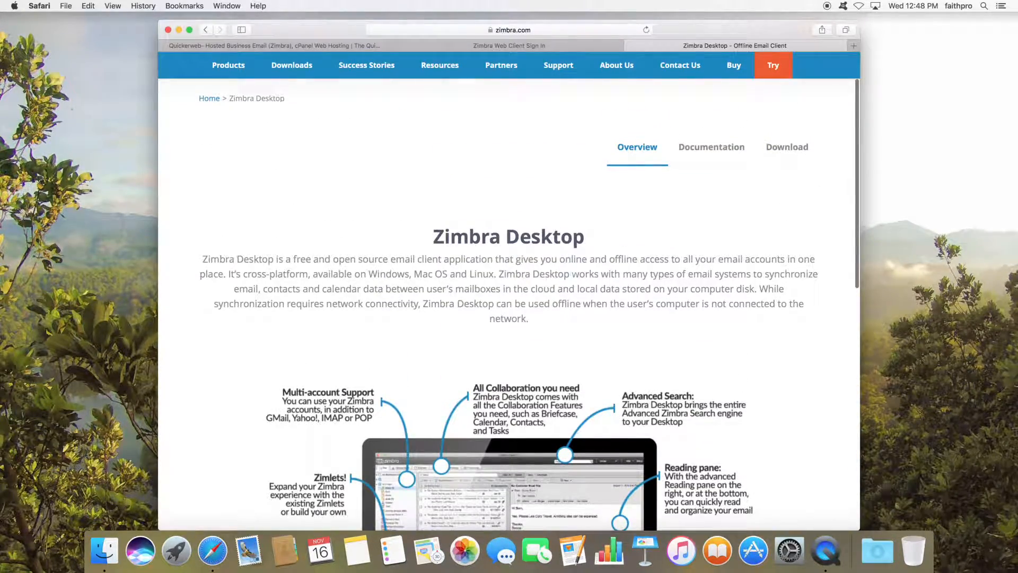
{"action": "left_click", "coordinate": [793, 150]}
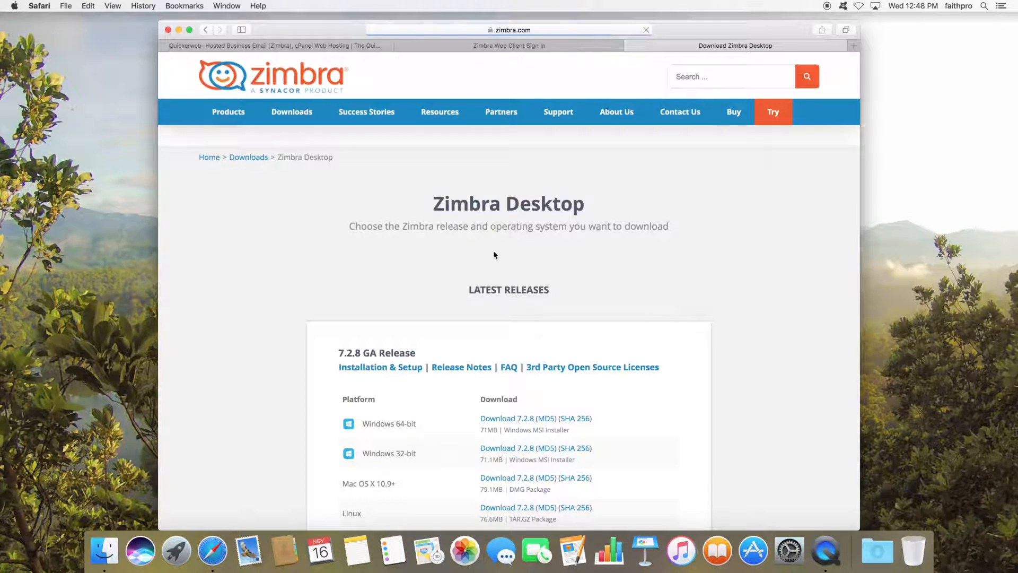
{"action": "scroll", "coordinate": [427, 309], "scroll_direction": "down", "scroll_amount": 3}
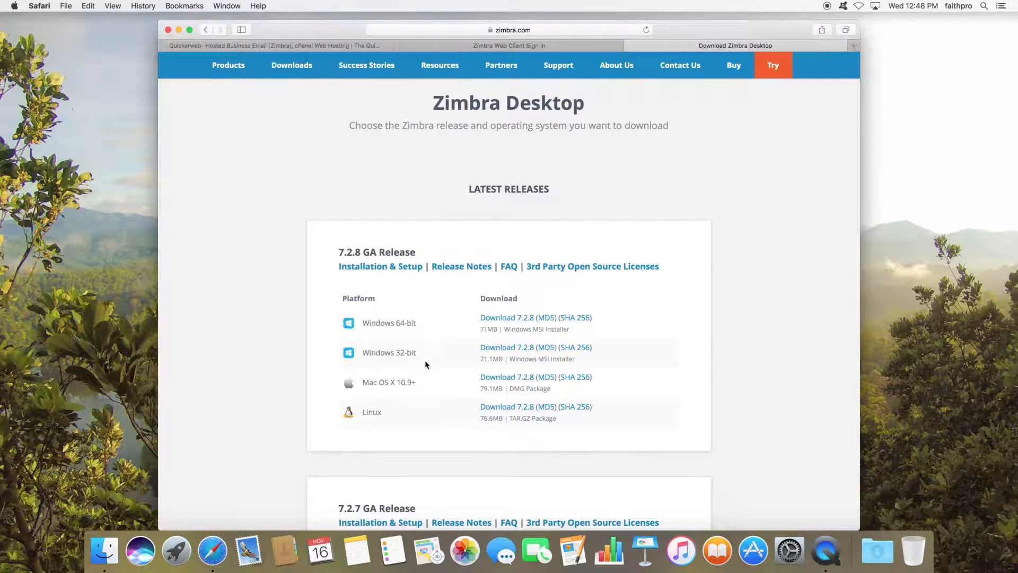
{"action": "scroll", "coordinate": [425, 363], "scroll_direction": "up", "scroll_amount": 3}
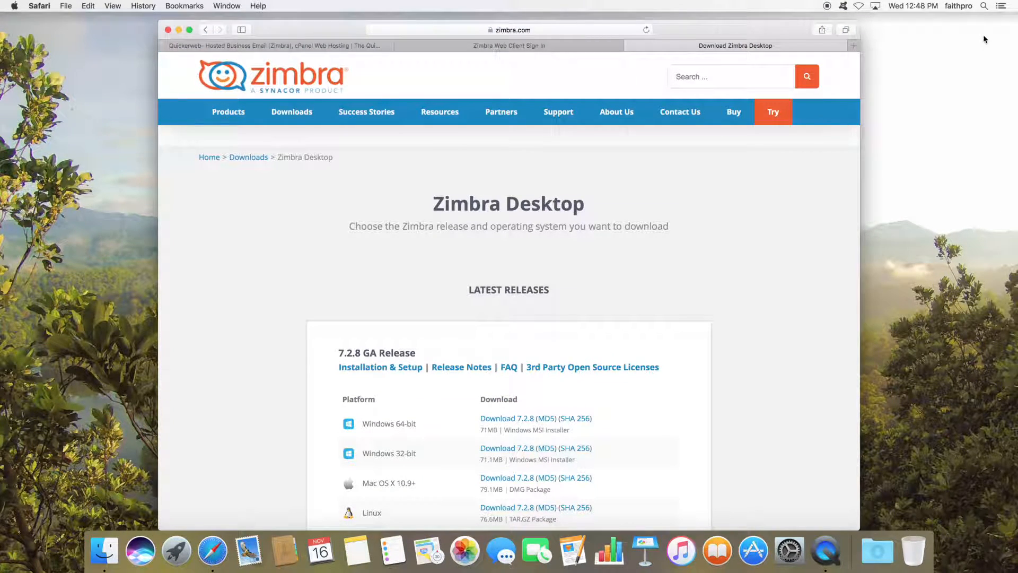
- Launch Zimbra Desktop by searching 'zimbra' in Spotlight
{"action": "left_click", "coordinate": [985, 7]}
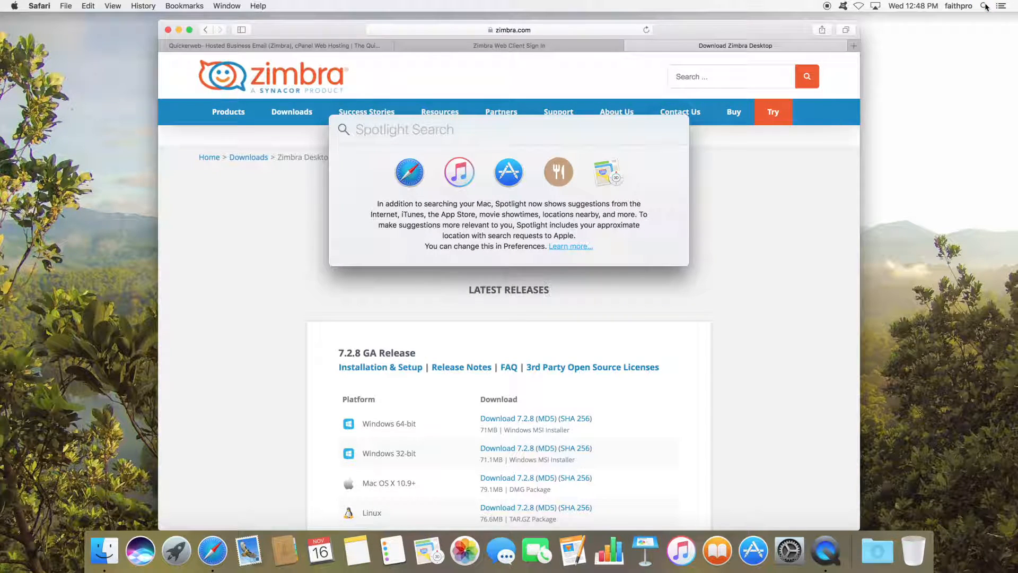
{"action": "type", "text": "l"}
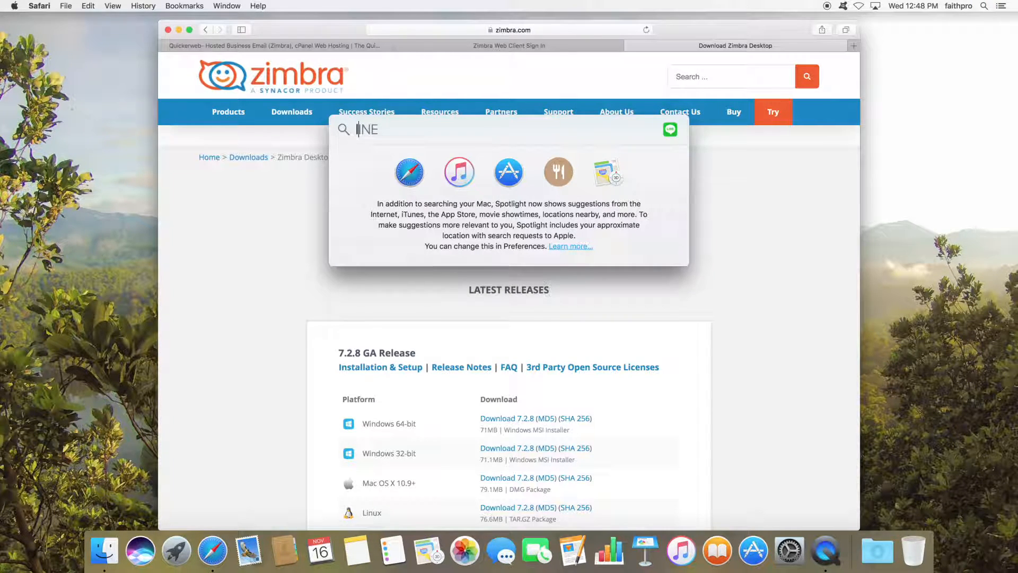
{"action": "key", "text": "BackSpace"}
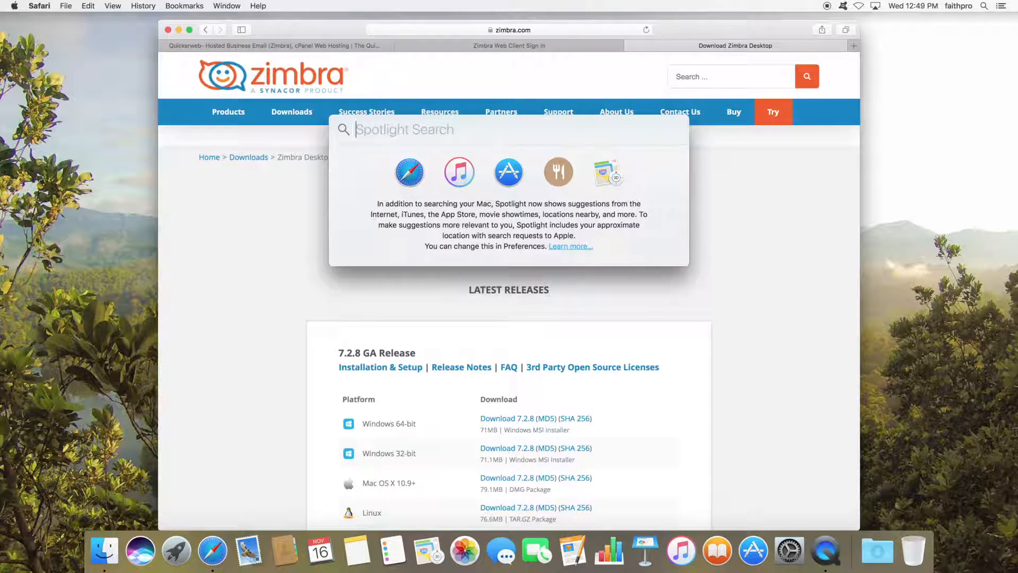
{"action": "type", "text": "zimbra"}
{"action": "key", "text": "Return"}
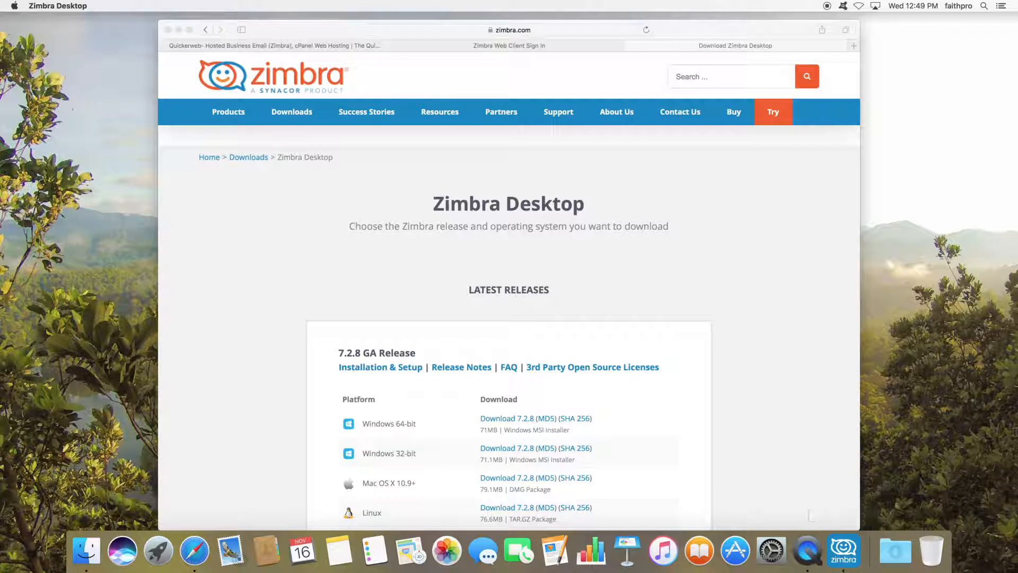
- Bring up the Zimbra Desktop window from the Dock and choose Add New Account
{"action": "left_click", "coordinate": [843, 561]}
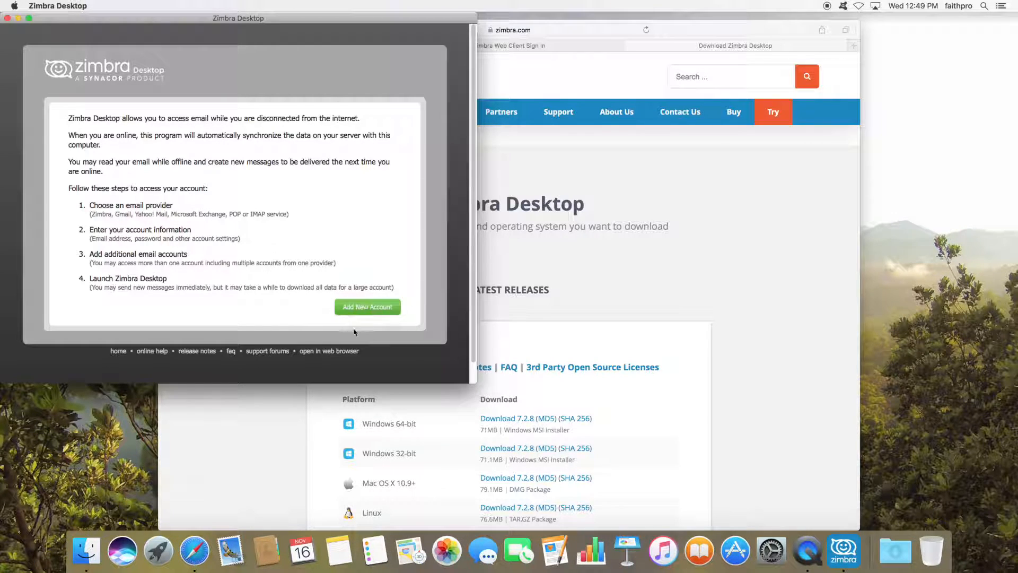
{"action": "left_click", "coordinate": [367, 313]}
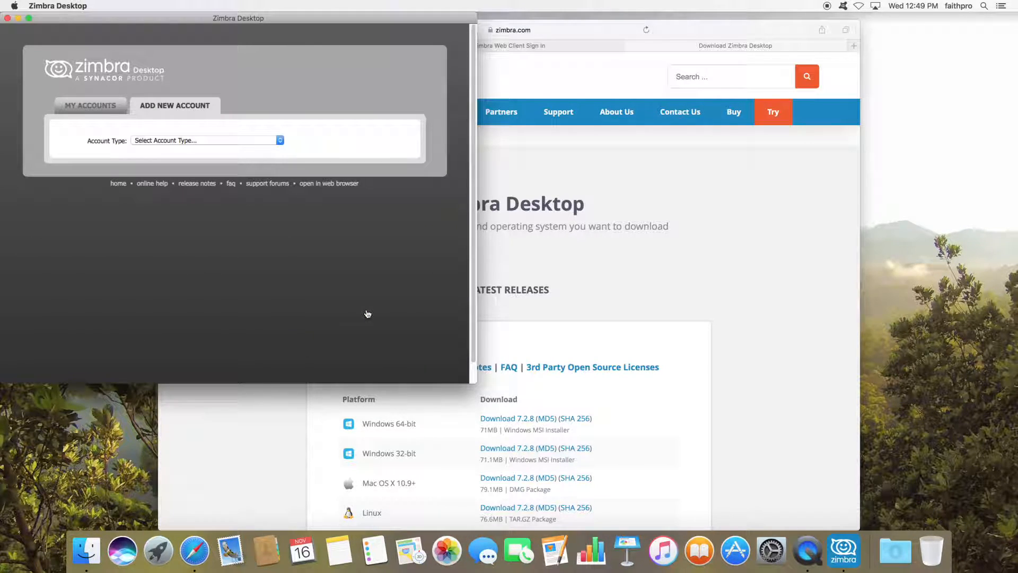
- Choose Zimbra as the account type, name it BQF, and enter the account's e-mail address and password
{"action": "left_click", "coordinate": [190, 143]}
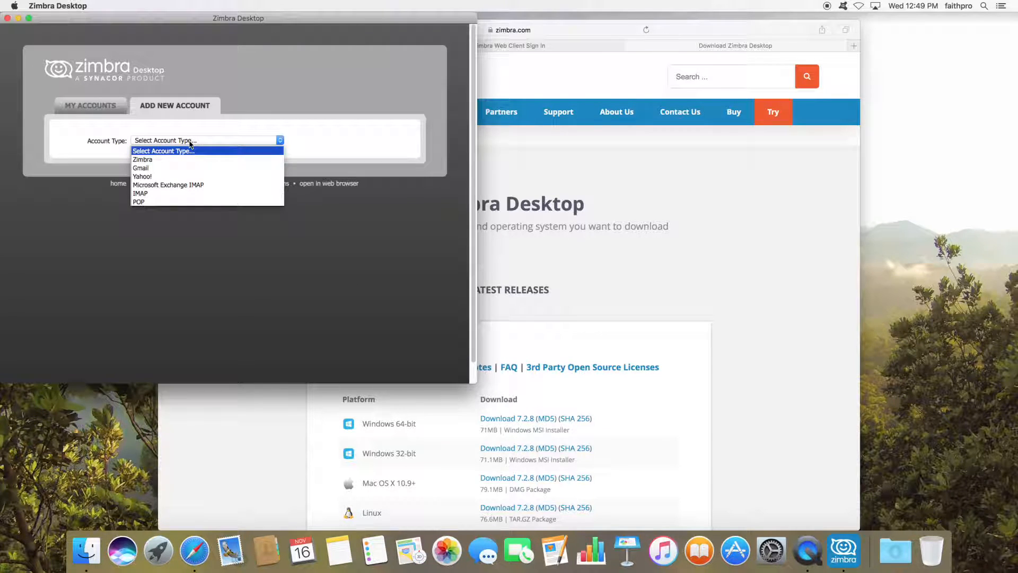
{"action": "left_click", "coordinate": [163, 164]}
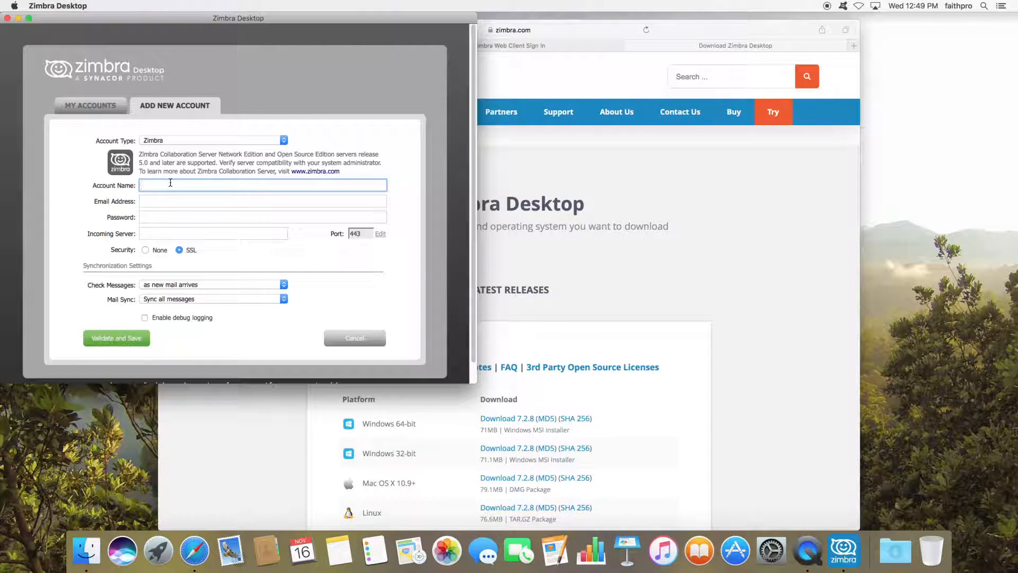
{"action": "type", "text": "BQF"}
{"action": "key", "text": "Tab"}
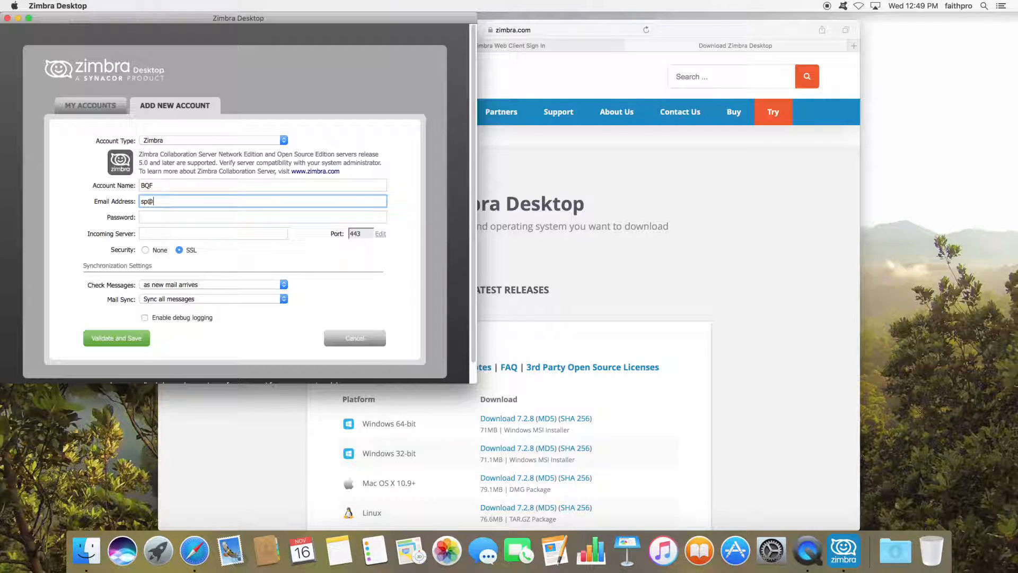
{"action": "key", "text": "Tab"}
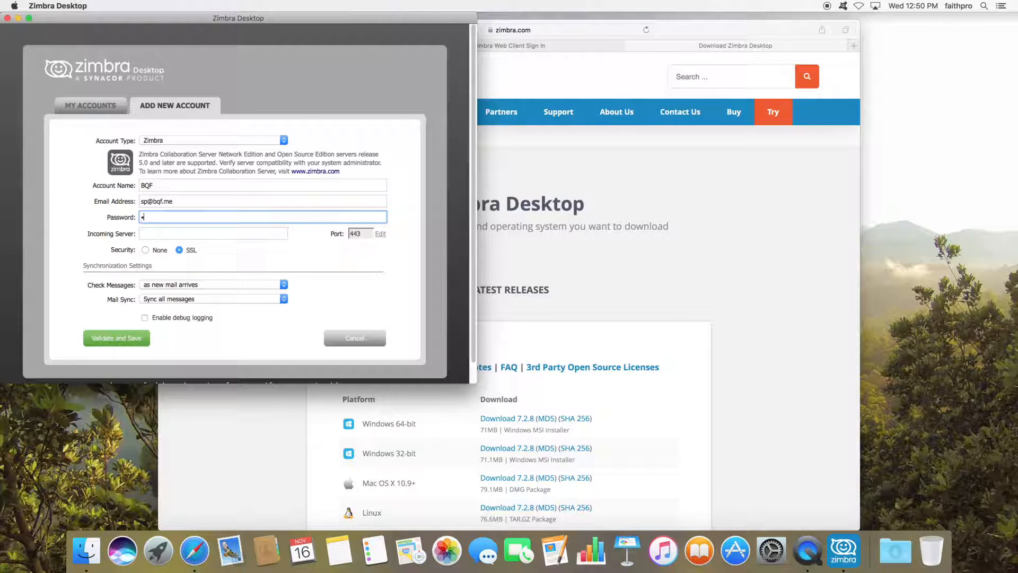
{"action": "type", "text": "•••••••••"}
- Check the server address in Safari, then set Incoming Server to zmail.aineo.net and Validate and Save
{"action": "left_click", "coordinate": [561, 46]}
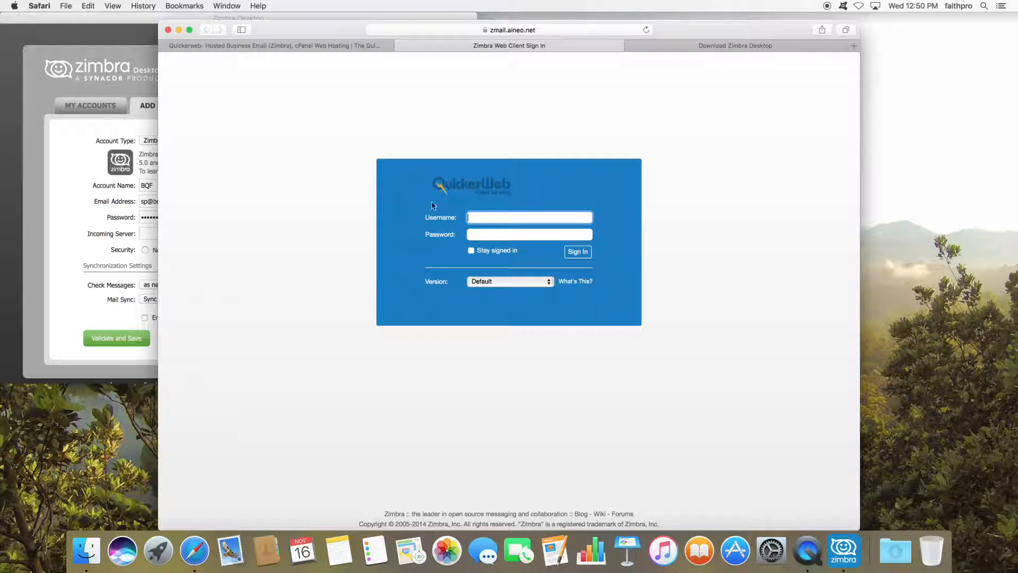
{"action": "left_click", "coordinate": [68, 181]}
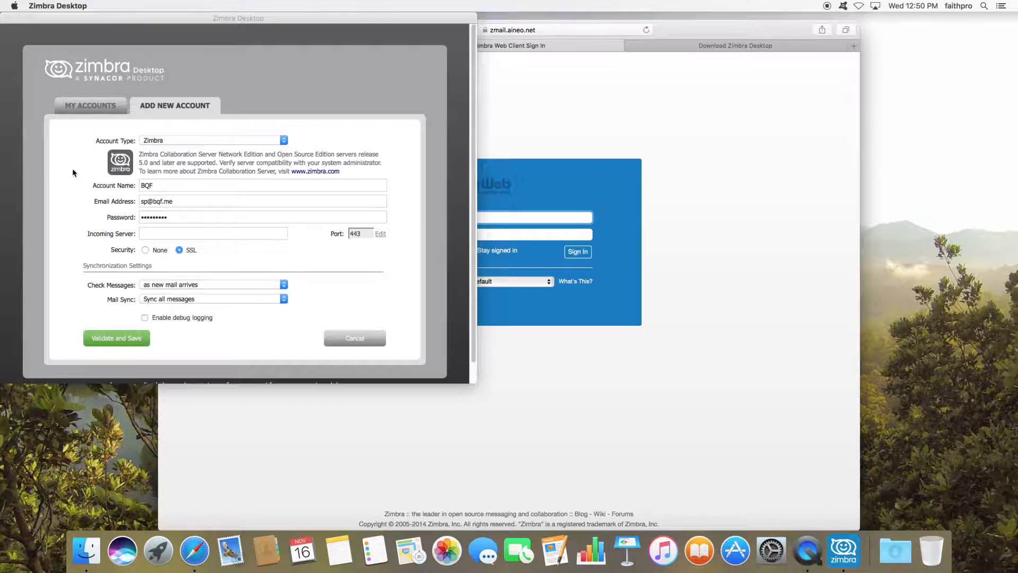
{"action": "left_click", "coordinate": [153, 234]}
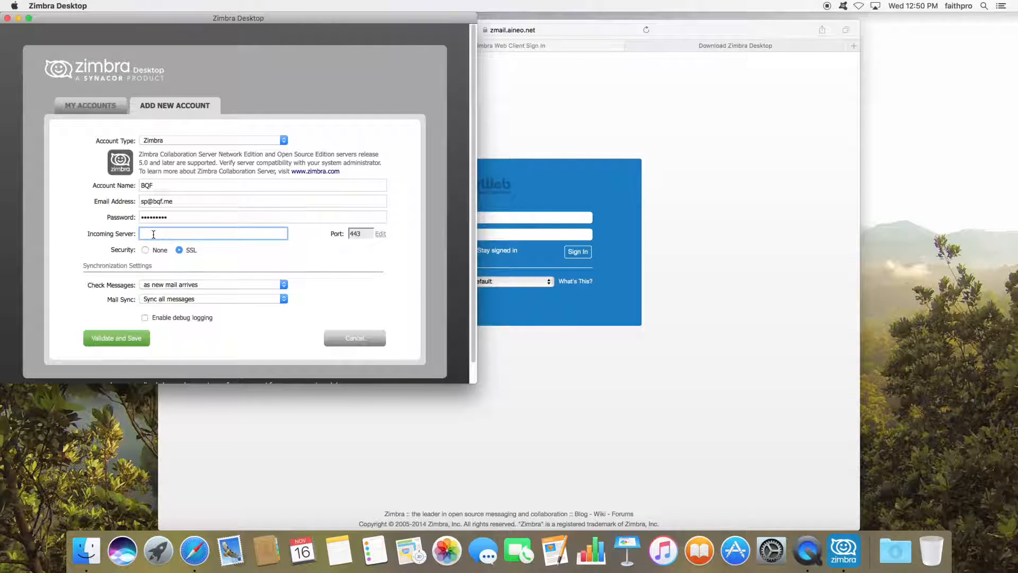
{"action": "type", "text": "zmail.aineo.net"}
{"action": "left_click", "coordinate": [108, 342]}
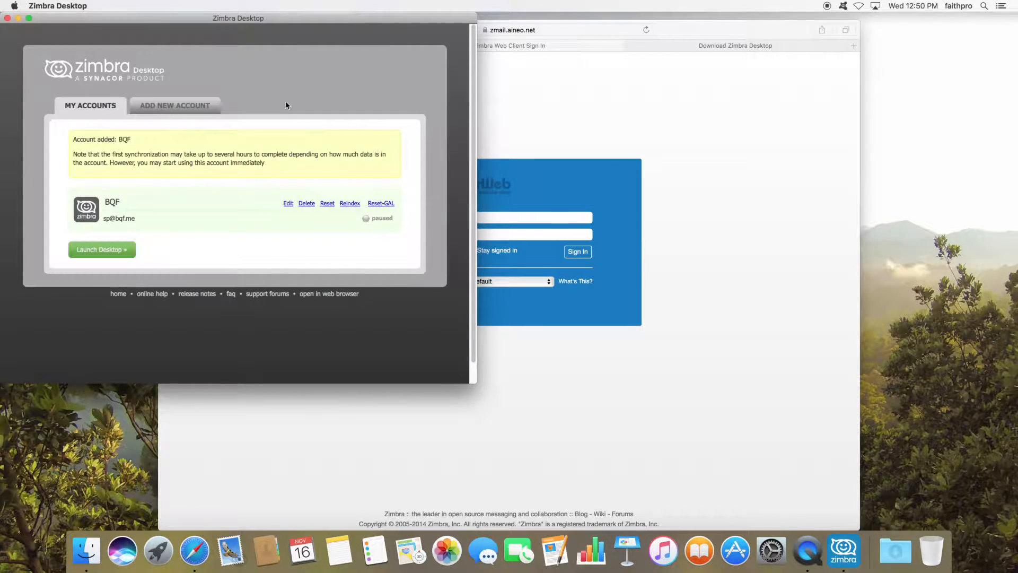
- Drag the Zimbra Desktop window by its title bar to the centre of the screen
{"action": "left_click_drag", "start_coordinate": [214, 21], "coordinate": [459, 63]}
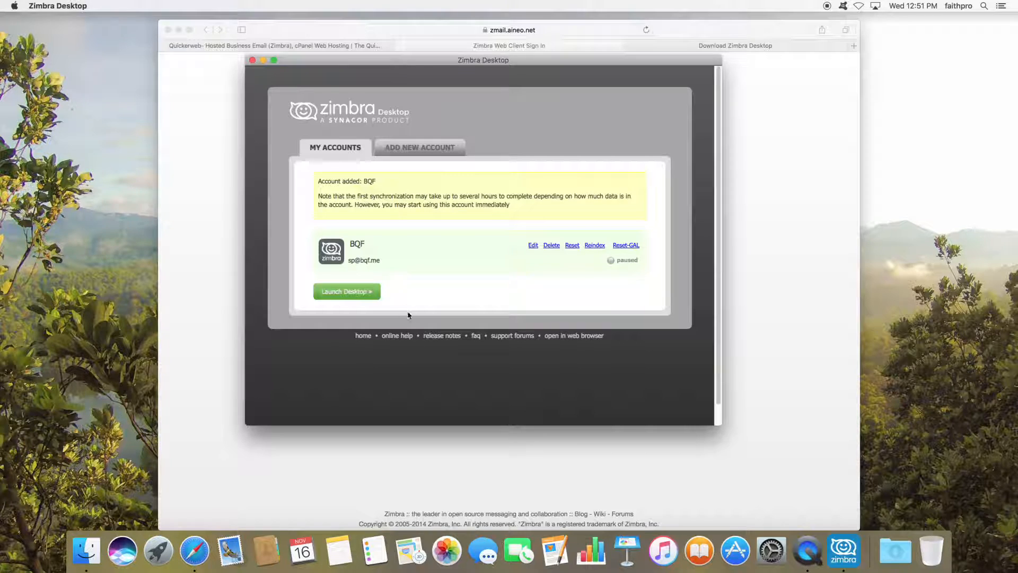
- Launch the BQF mailbox with Launch Desktop » and let Inbox (40) load
{"action": "left_click", "coordinate": [343, 292]}
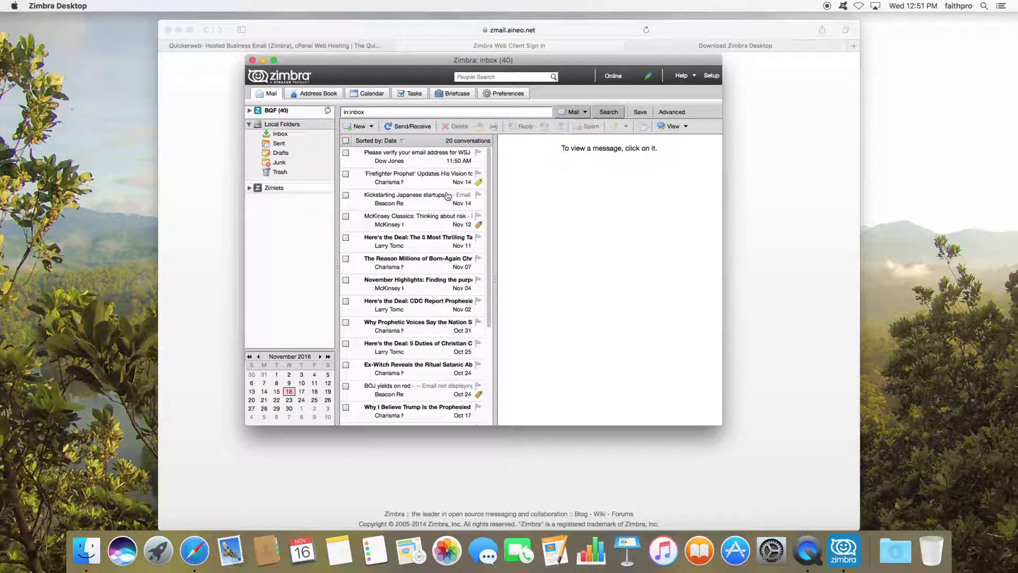
{"action": "left_click", "coordinate": [326, 100]}
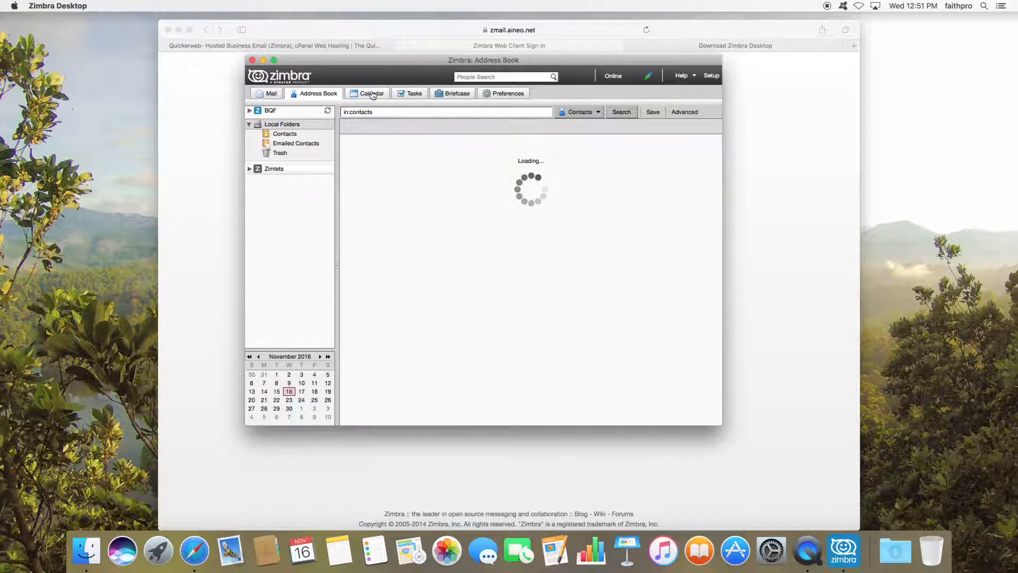
{"action": "left_click", "coordinate": [372, 94]}
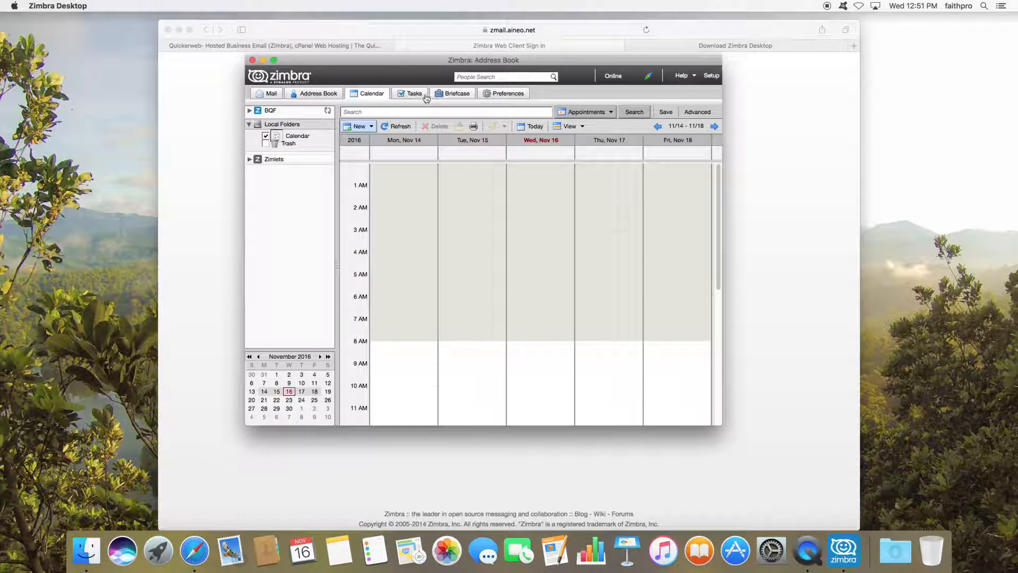
{"action": "left_click", "coordinate": [268, 94]}
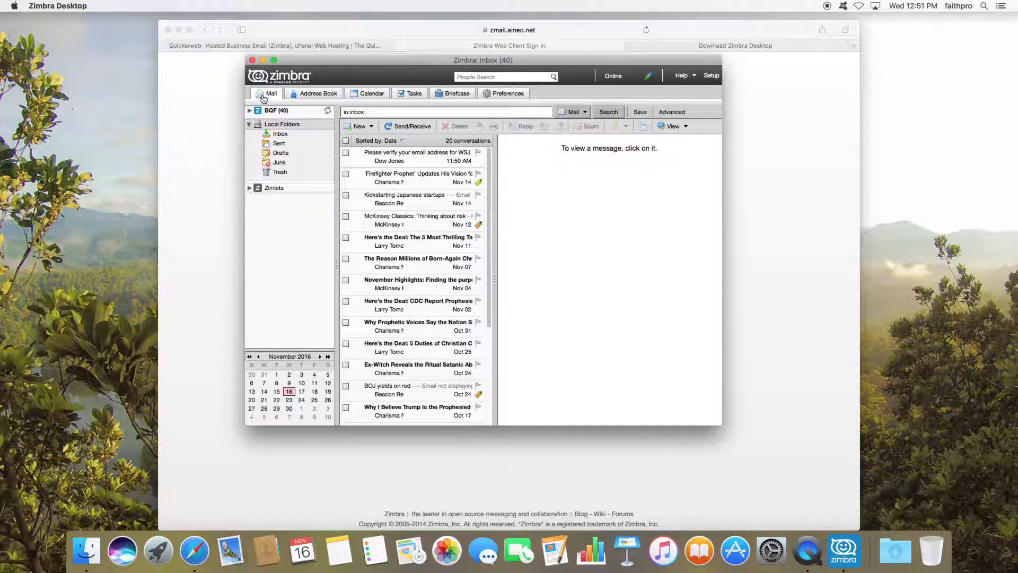
- Check the Account Type list under Setup, then return to My Accounts and relaunch the mailbox
{"action": "left_click", "coordinate": [712, 77]}
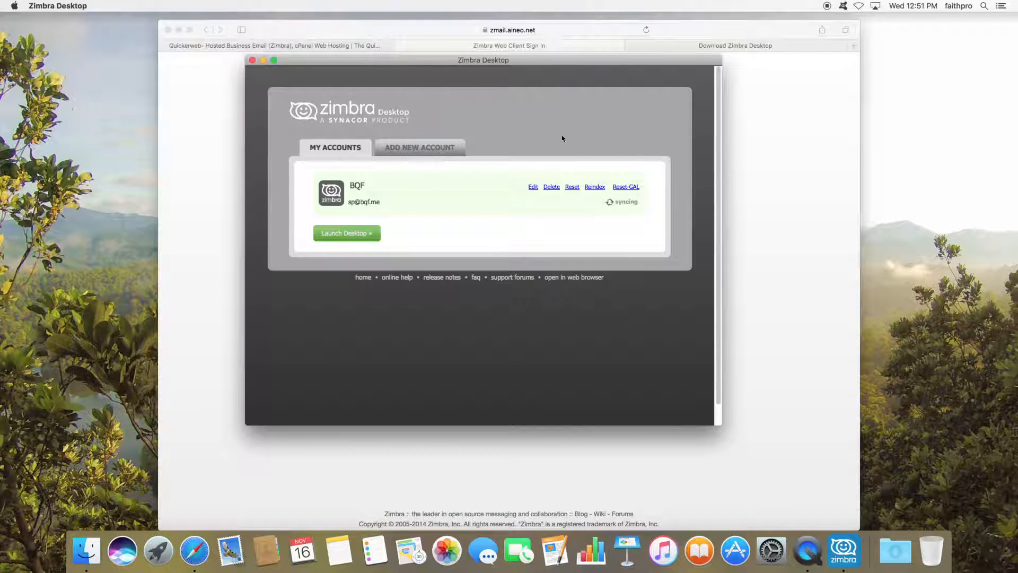
{"action": "left_click", "coordinate": [421, 150]}
{"action": "left_click", "coordinate": [416, 182]}
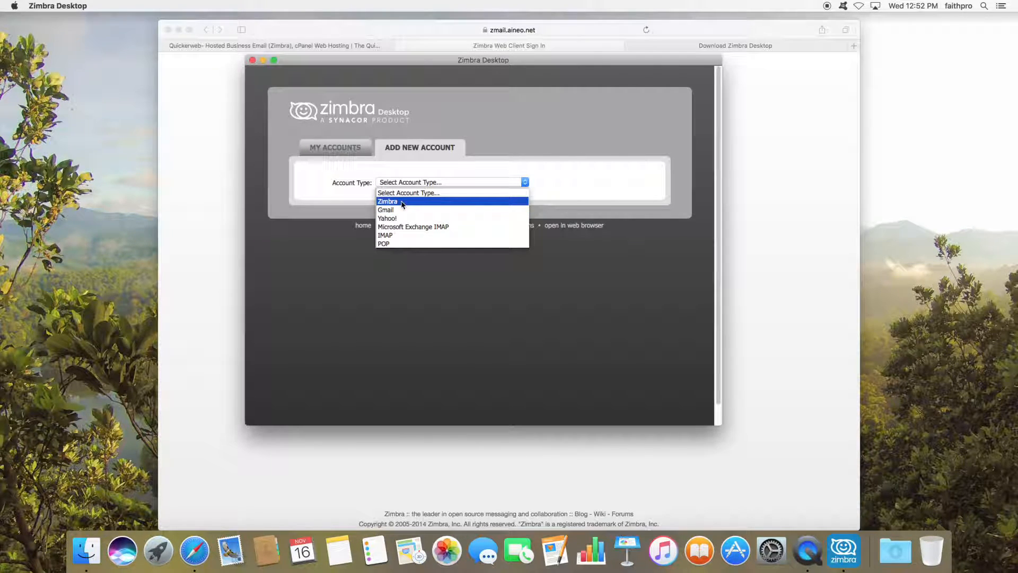
{"action": "left_click", "coordinate": [503, 153]}
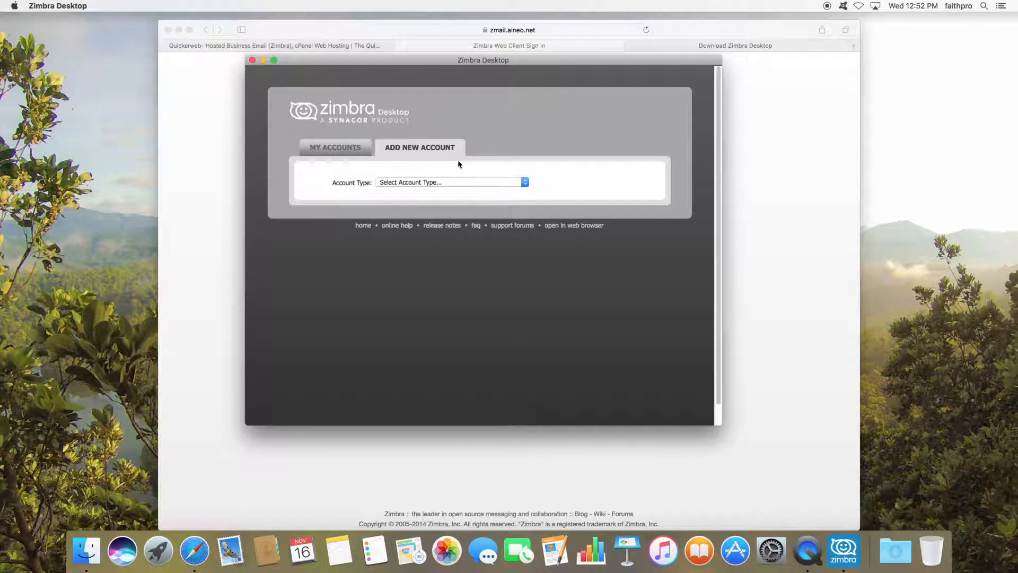
{"action": "left_click", "coordinate": [349, 152]}
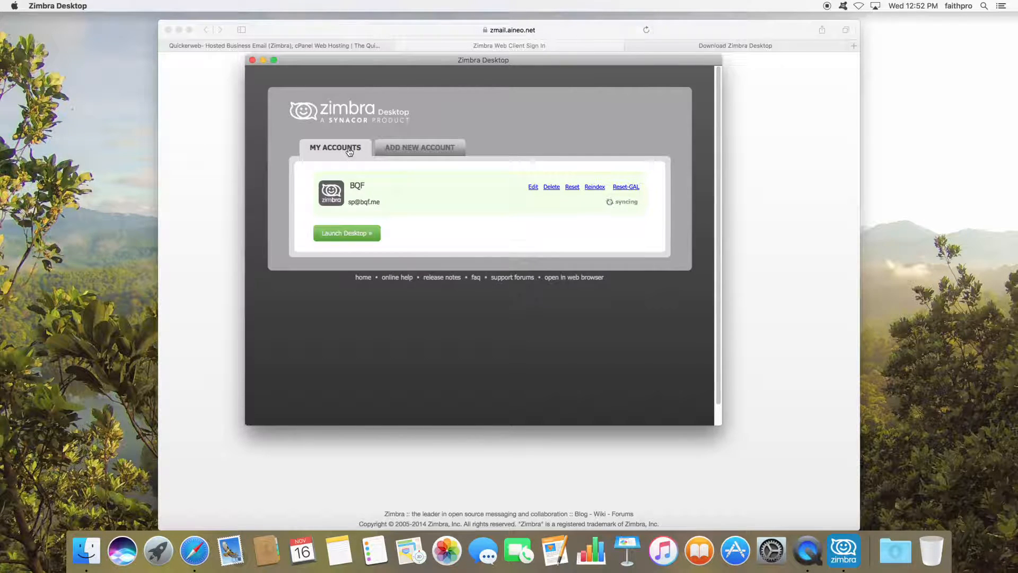
{"action": "left_click", "coordinate": [343, 233]}
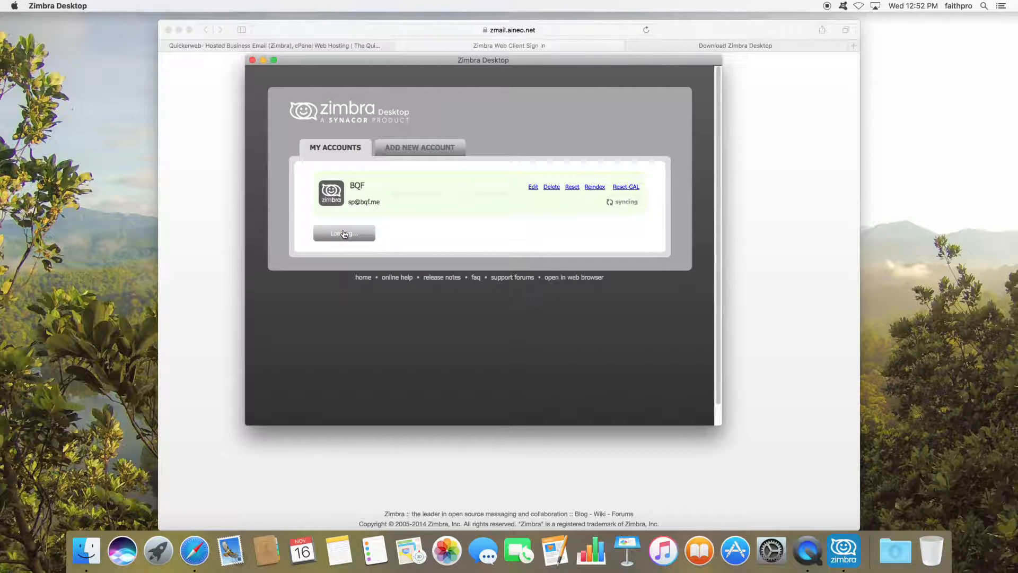